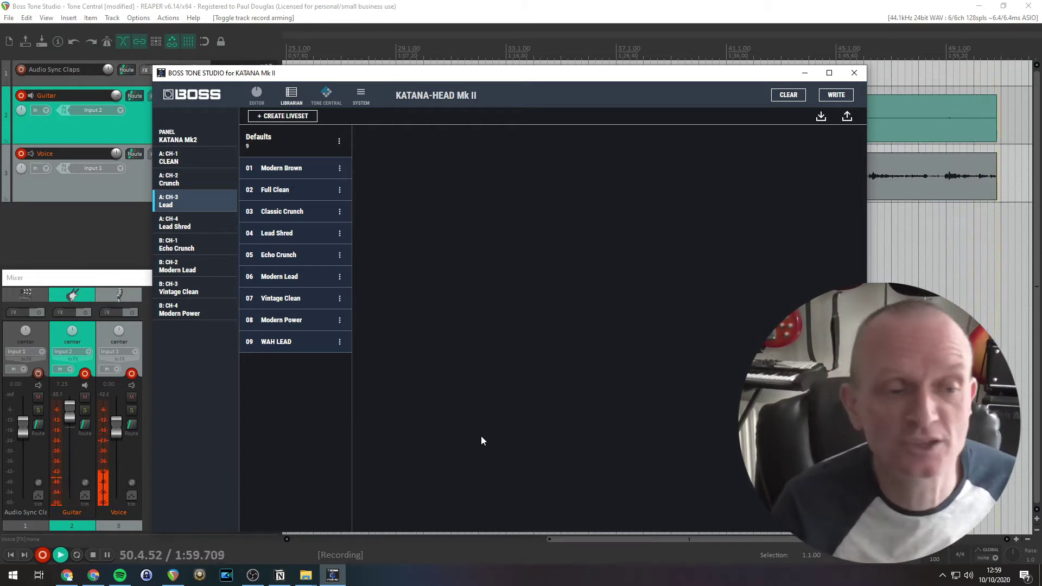
Step: Browse the Tone Central livesets, including Creative FX Tones and Plug-and-play, ending on KATANA MkII Authentic Amp Tones
left_click(327, 98)
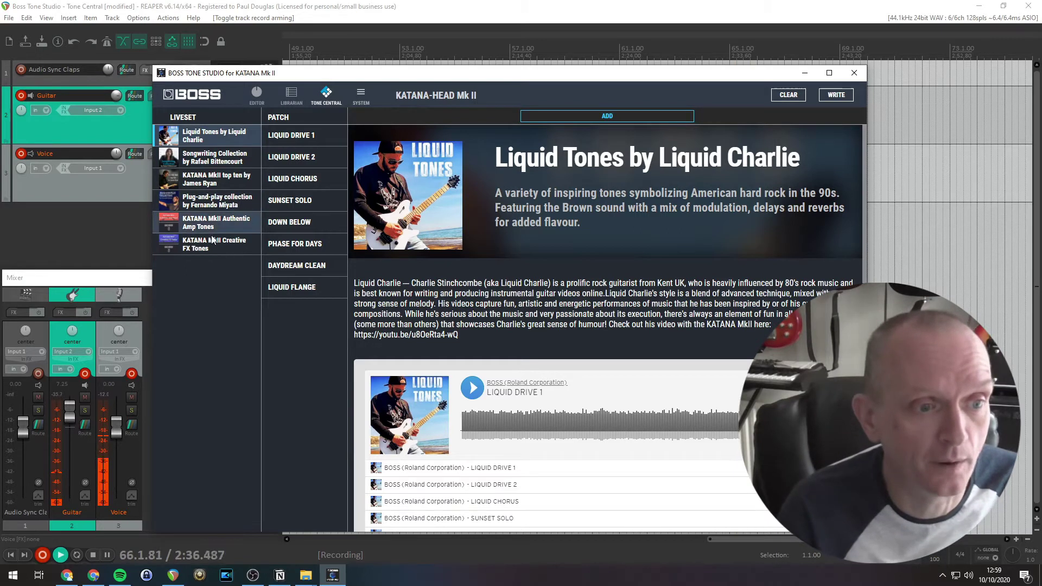
left_click(213, 241)
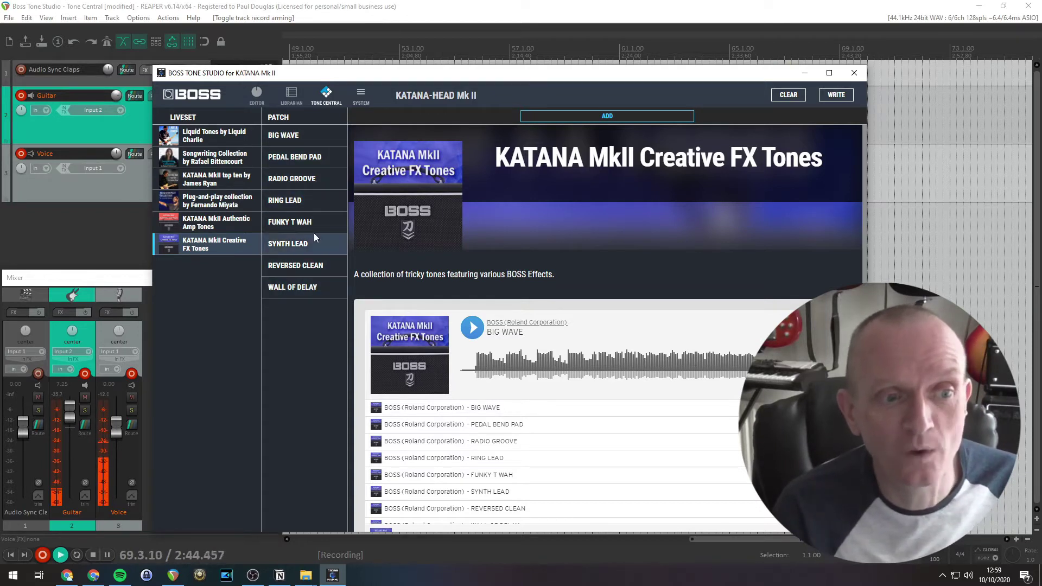
left_click(223, 225)
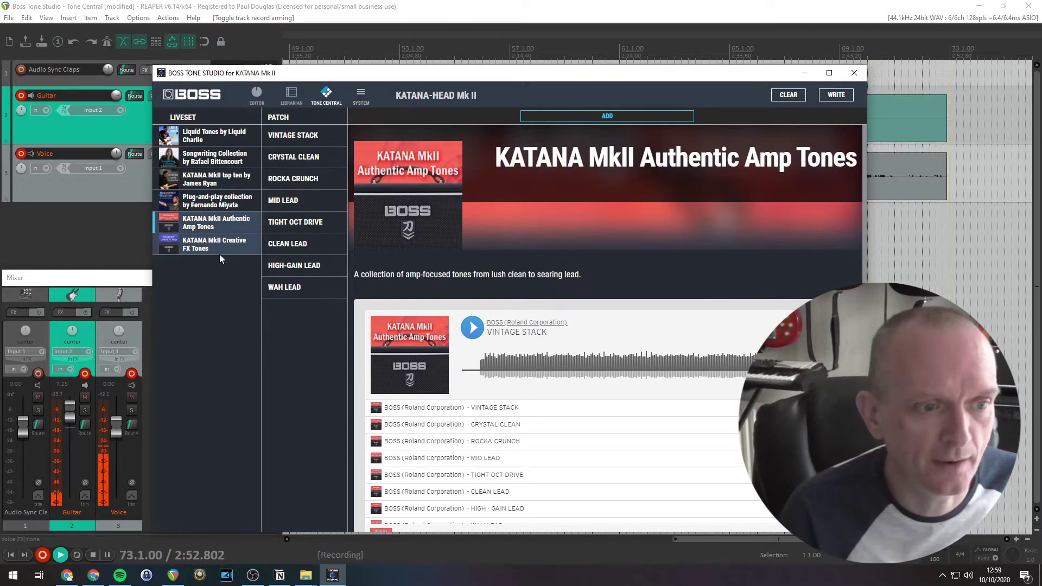
left_click(204, 198)
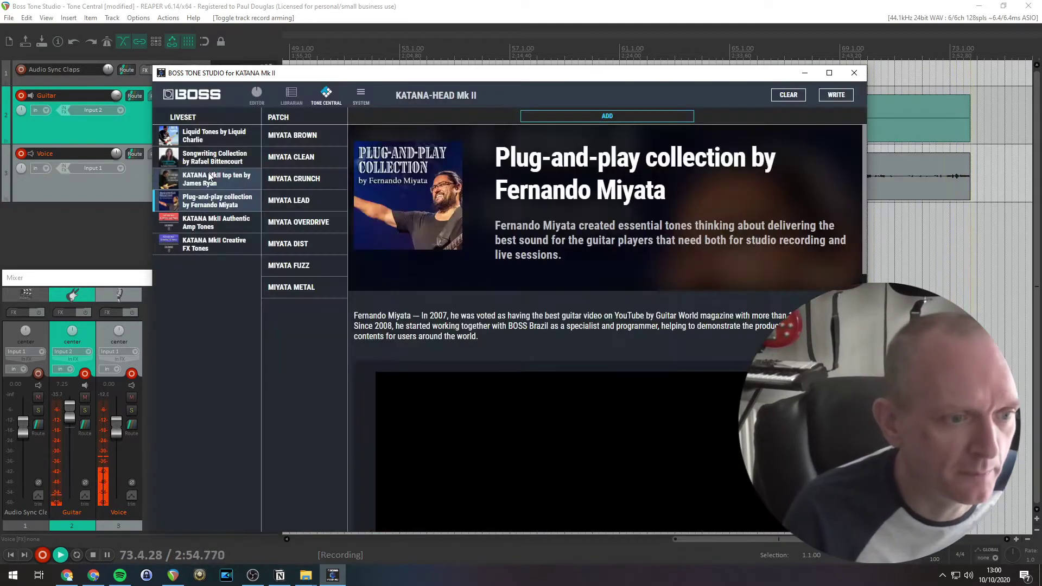
left_click(186, 225)
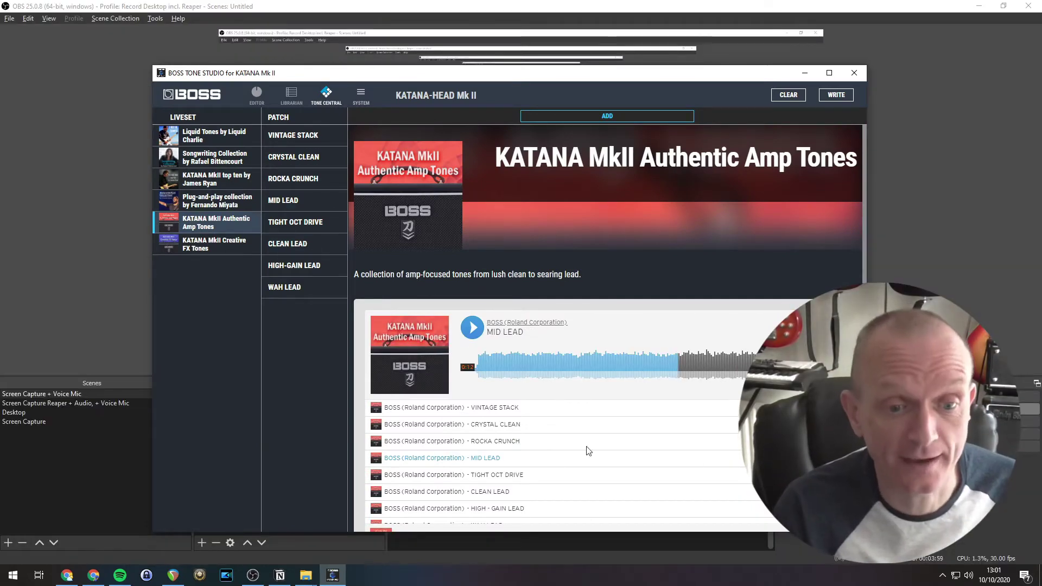
scroll(714, 448, "down", 1)
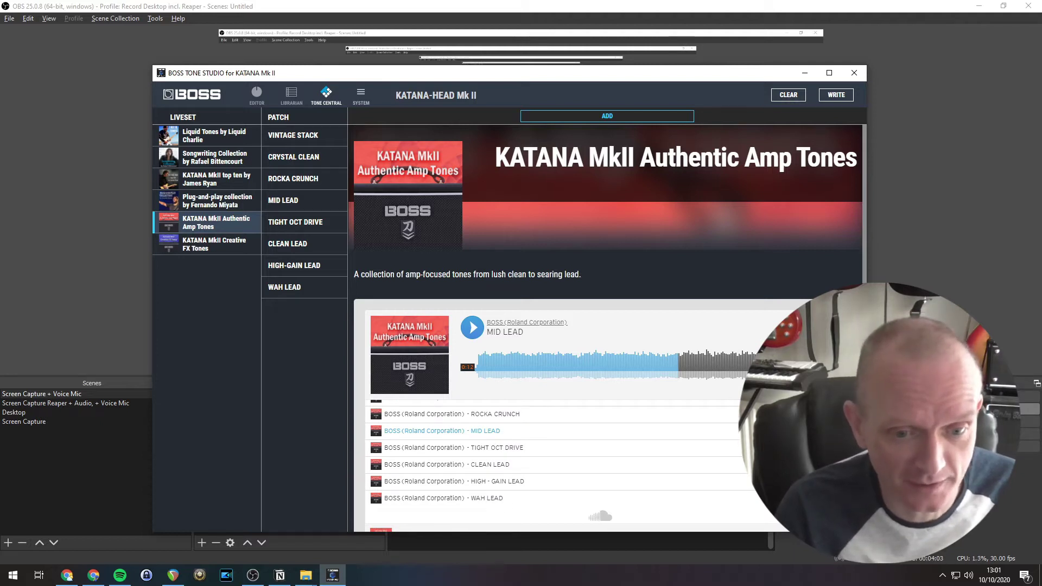
left_click(486, 497)
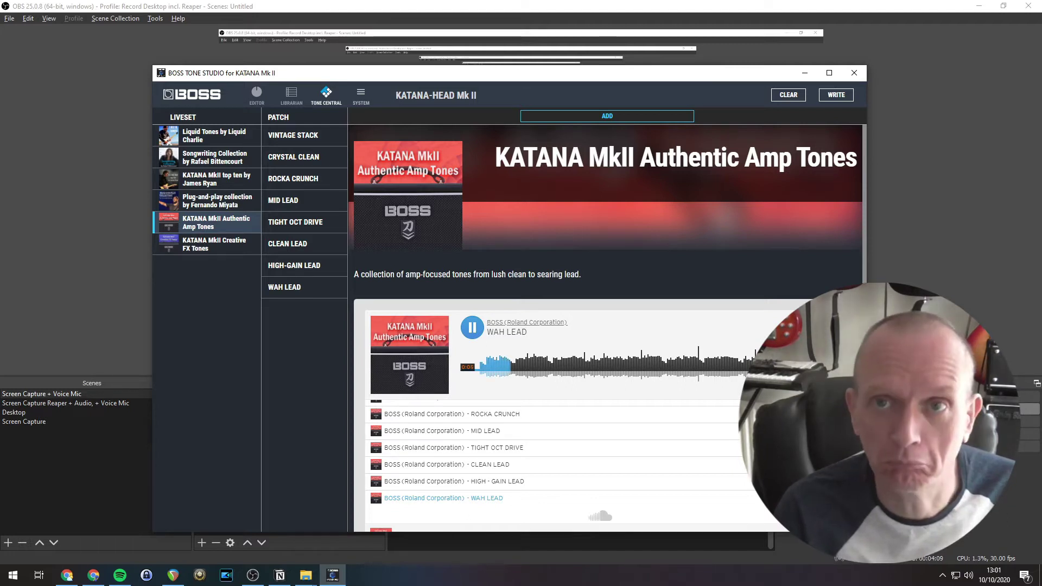
key("space")
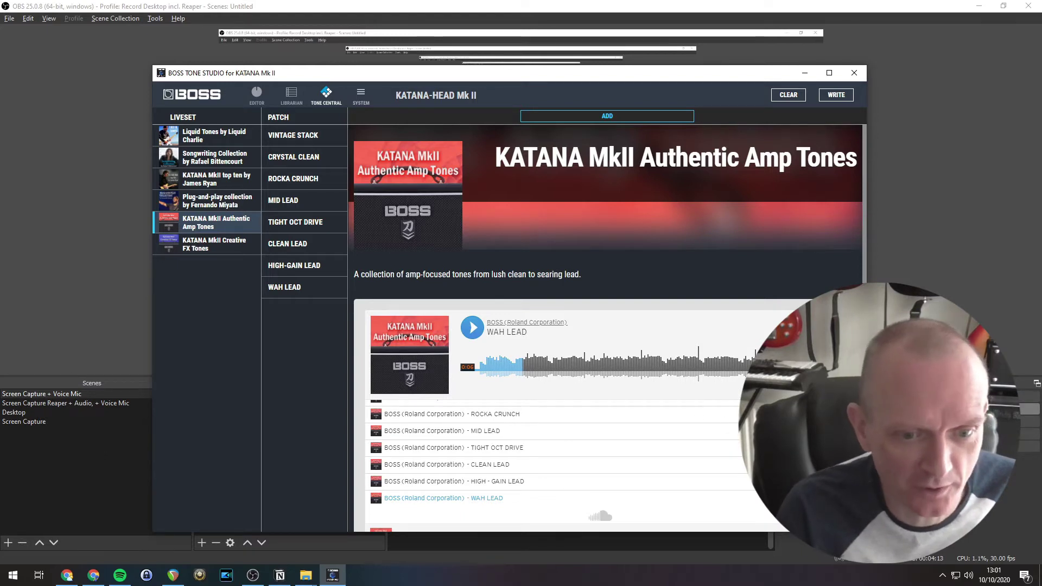
left_click(495, 414)
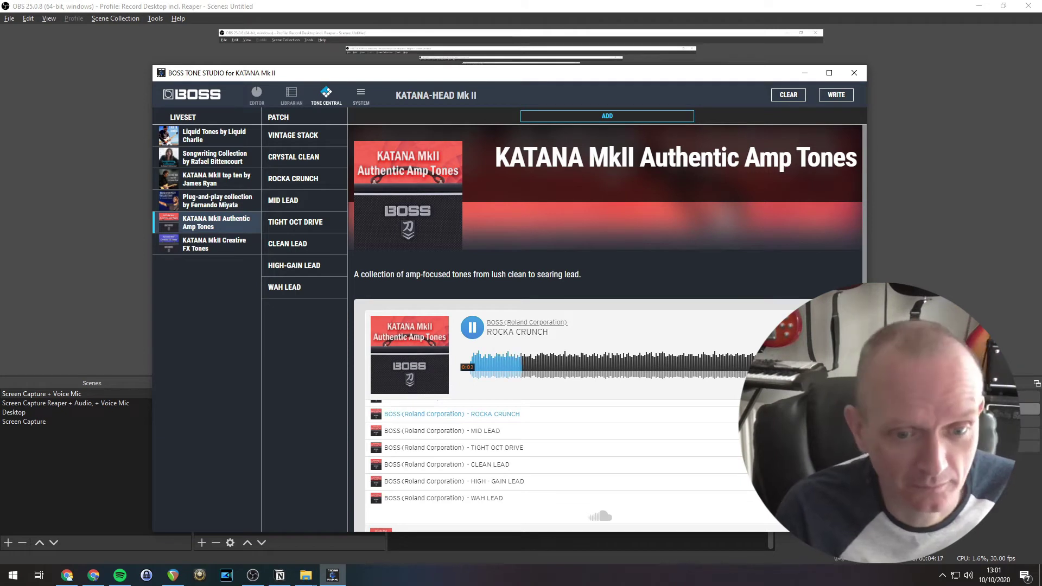
key("space")
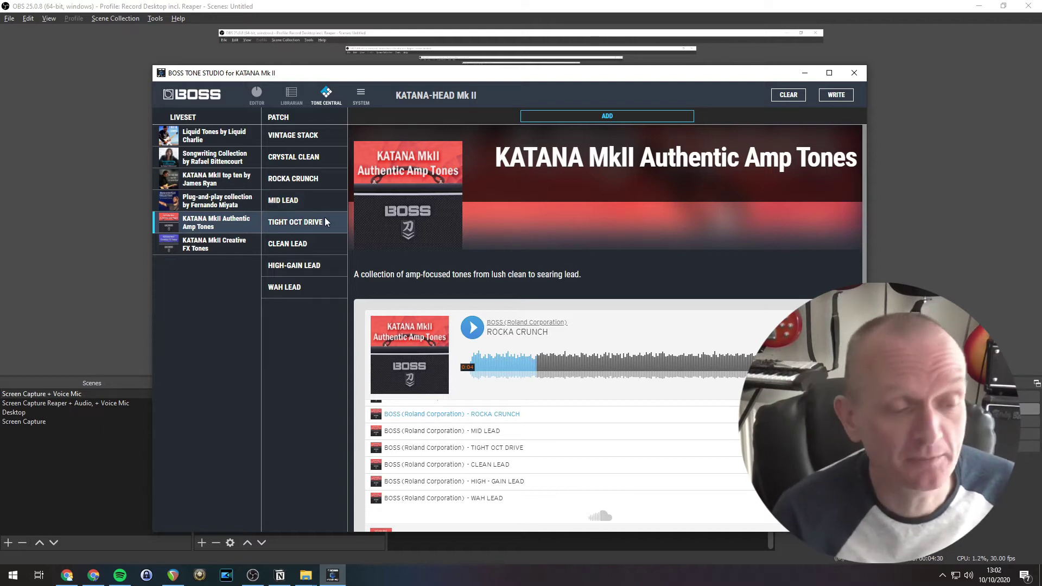
left_click(205, 225)
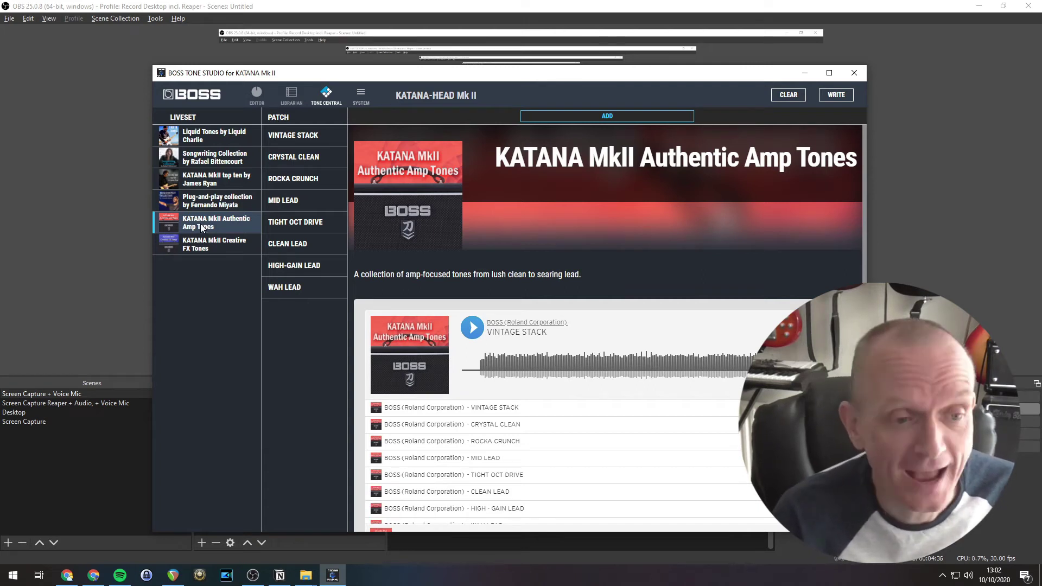
Step: Add KATANA MkII Authentic Amp Tones to the library and view its 8 patches in the Librarian
left_click(586, 119)
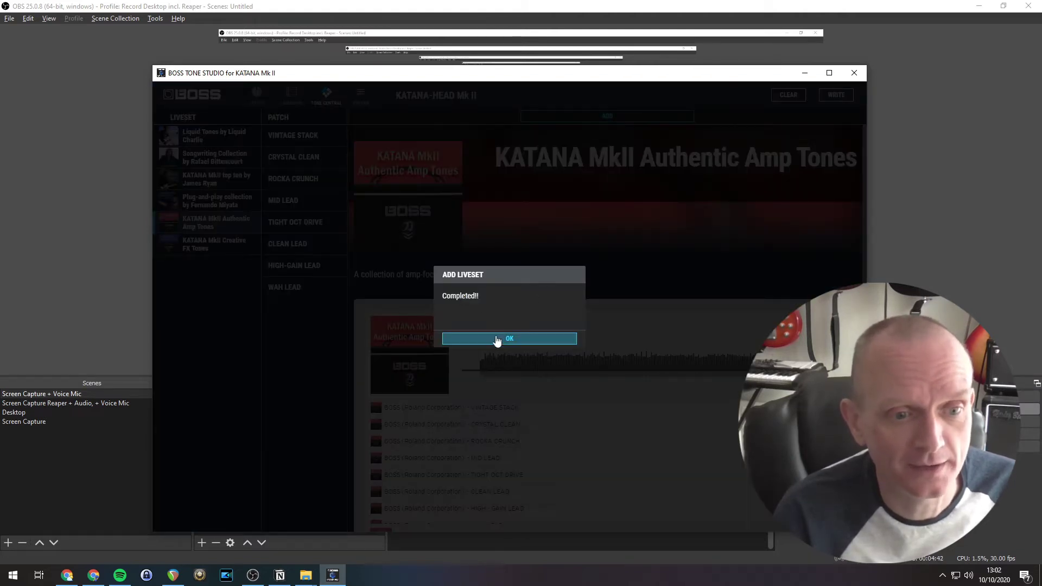
left_click(481, 338)
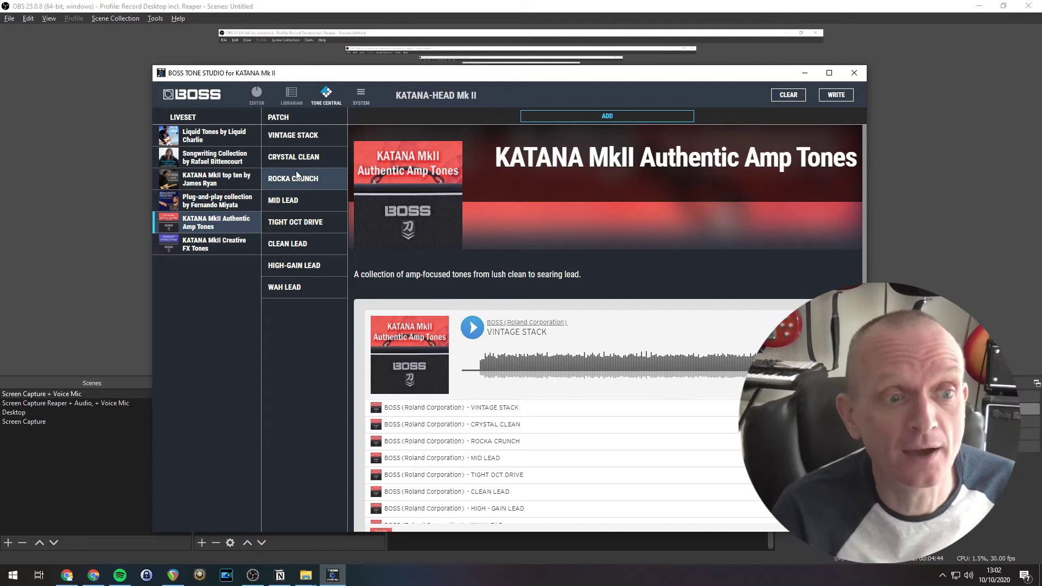
left_click(291, 100)
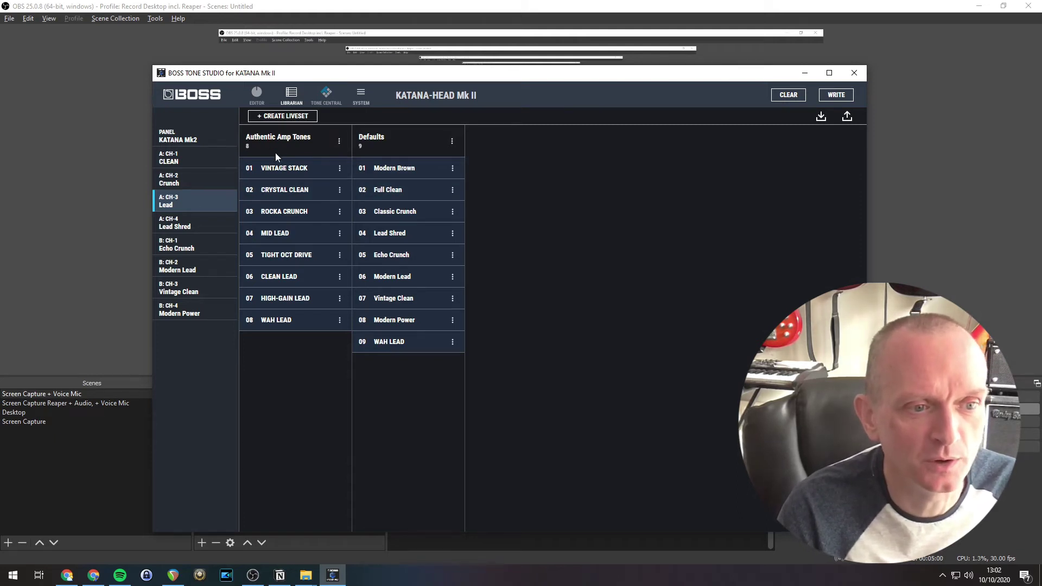
Step: Export the Authentic Amp Tones liveset to the KATANA Mk II, filling channels VINTAGE STACK through WAH LEAD
left_click(846, 116)
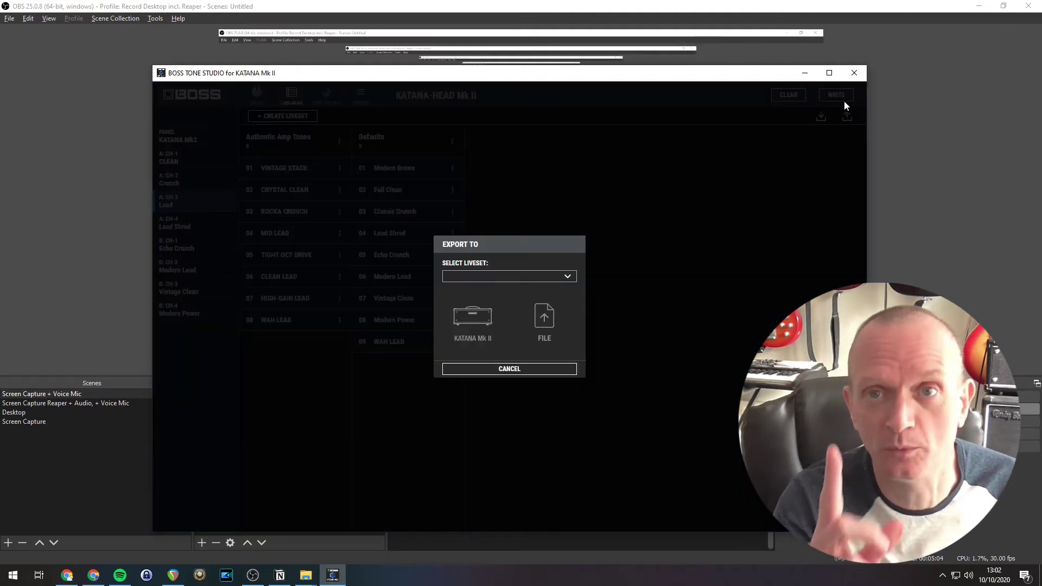
left_click(518, 278)
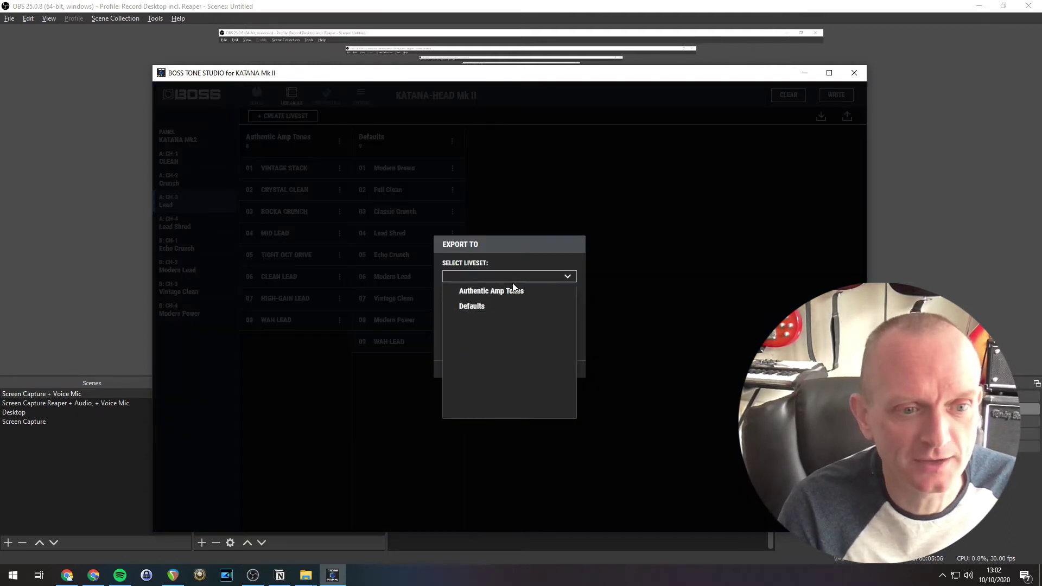
left_click(500, 293)
left_click(471, 320)
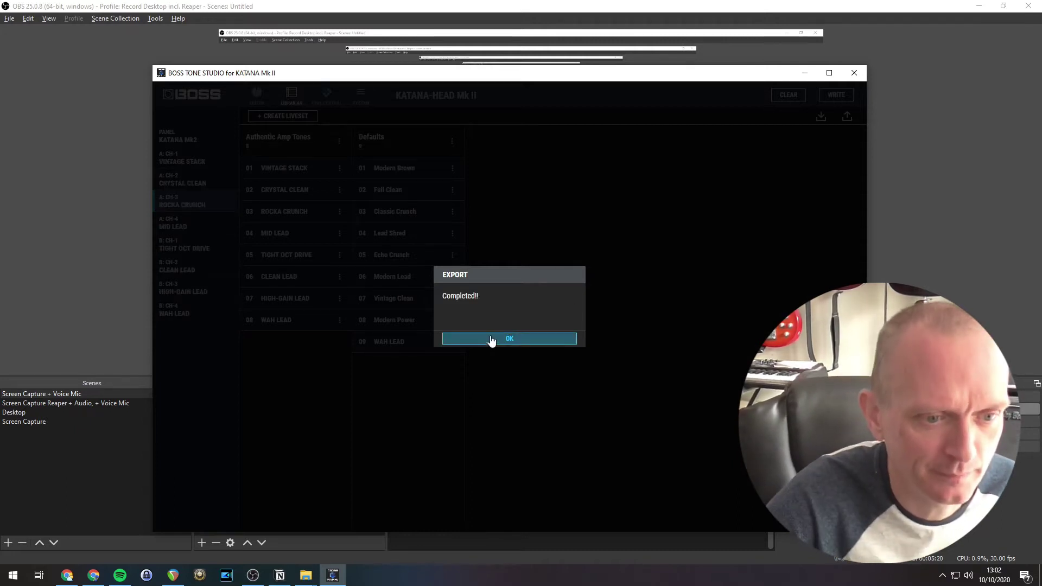
left_click(490, 338)
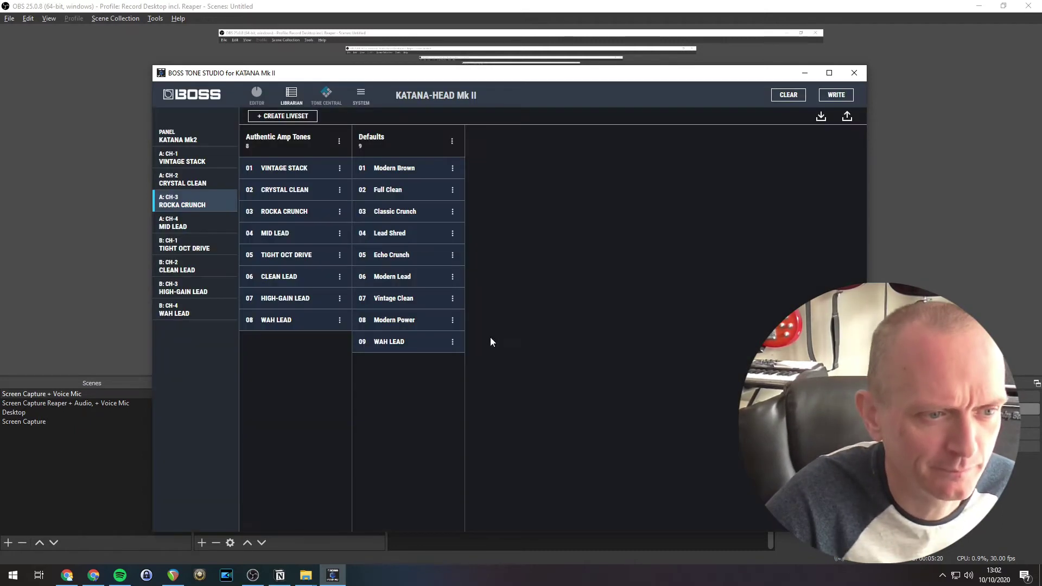
Step: Select channel A: CH-2 CRYSTAL CLEAN and open it in the Editor (gain 54, volume 55)
left_click(202, 162)
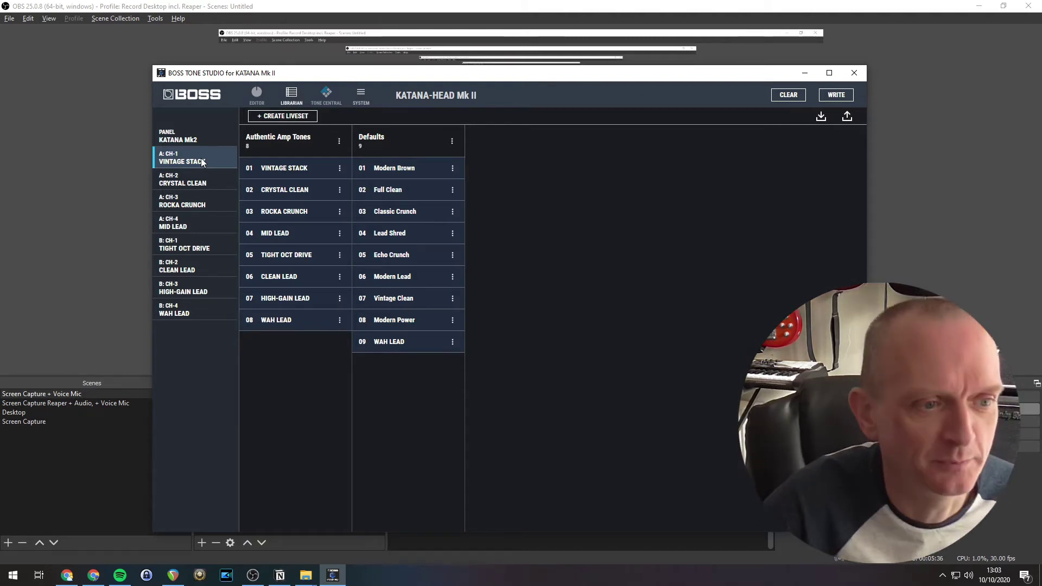
left_click(195, 183)
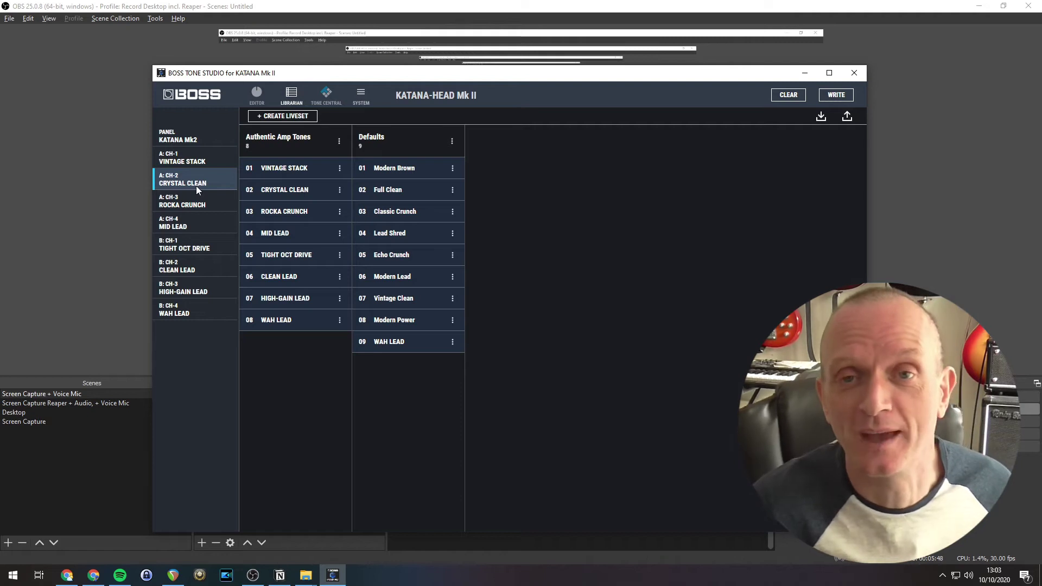
left_click(196, 186)
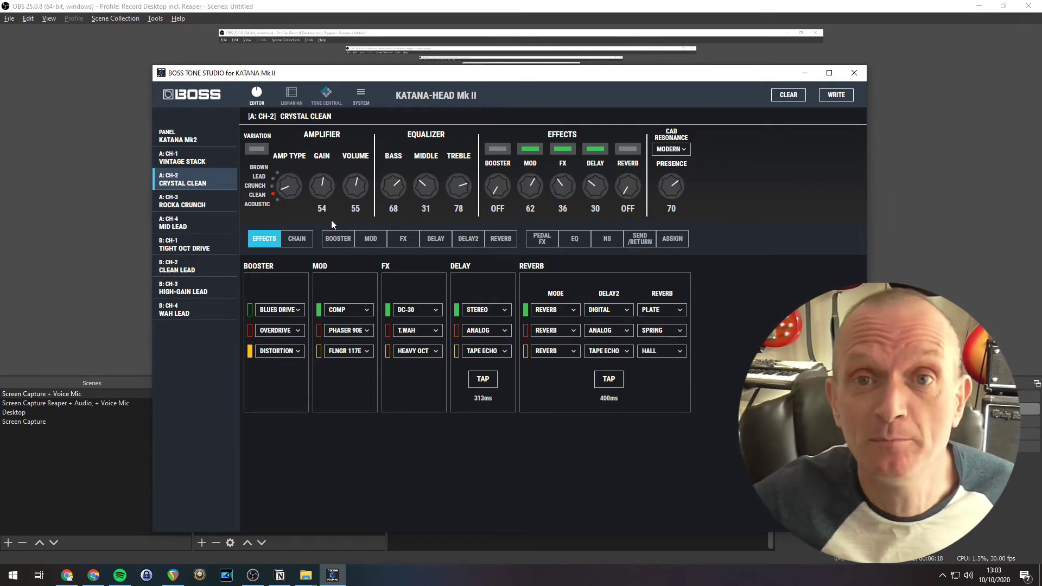
Step: Return to Tone Central, then switch to the Andertons Katana patches page in Chrome
left_click(327, 95)
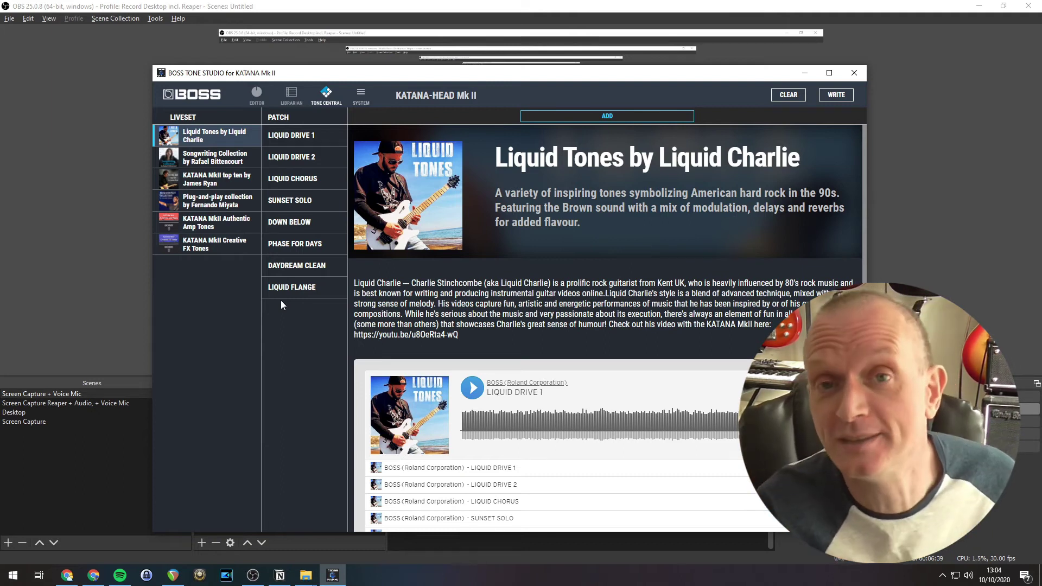
key("alt+Tab")
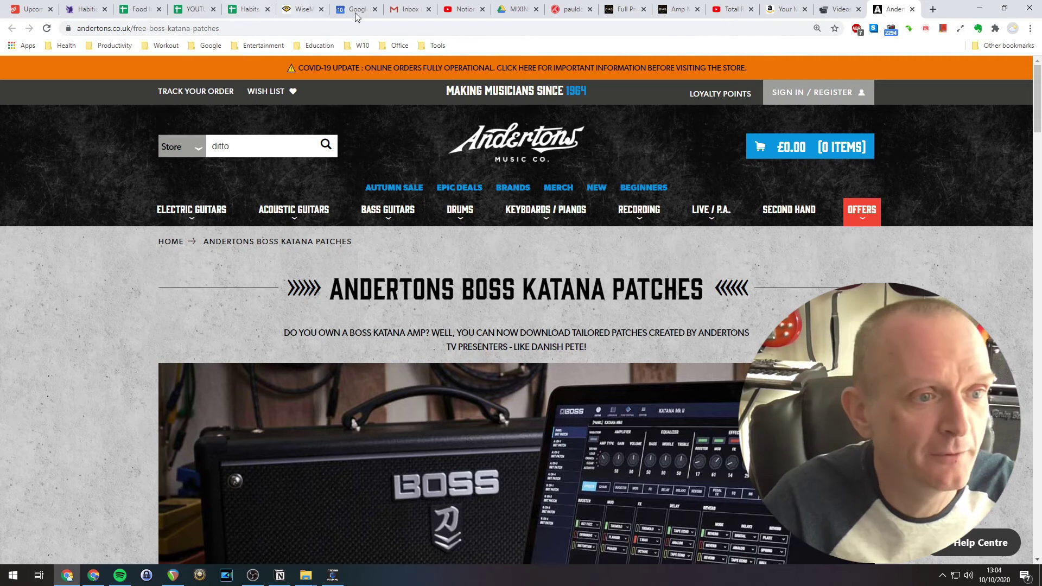
Step: Download DANISH_PETE_PRESETS.zip from the Danish Pete Katana Patches link into D:\Temp
left_click(267, 29)
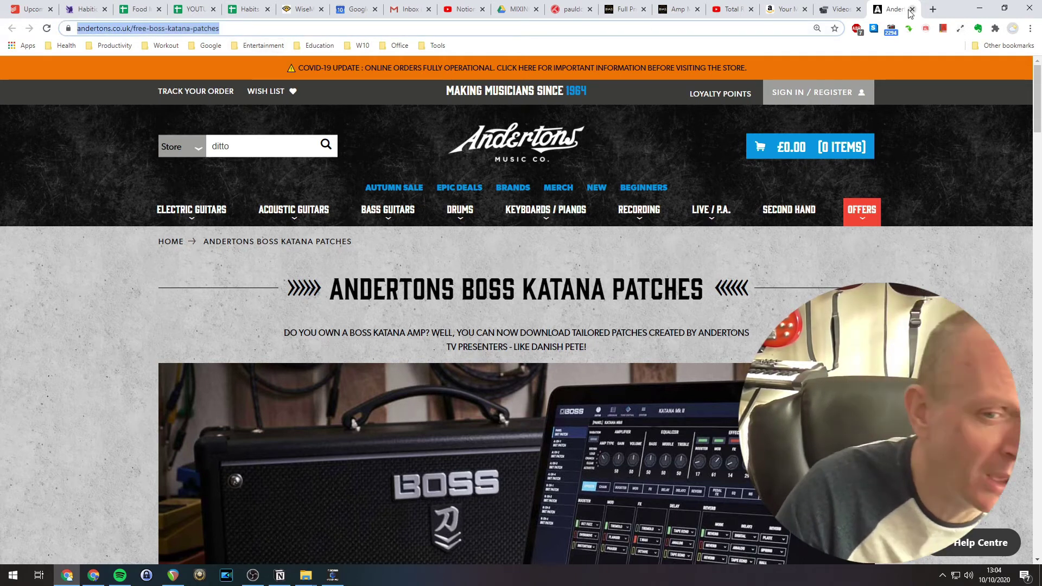
left_click_drag(1035, 105, 1014, 381)
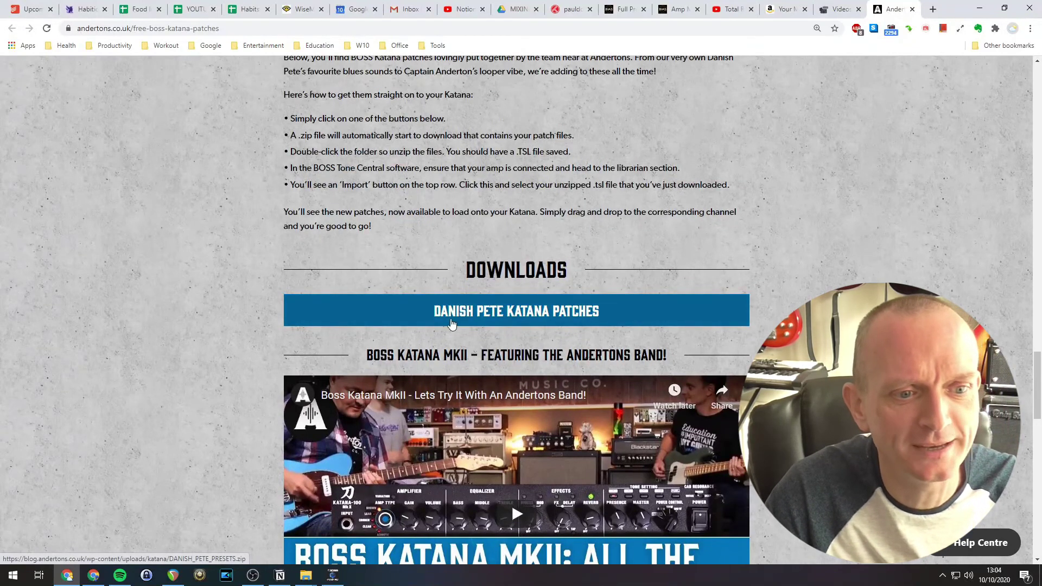
left_click(533, 314)
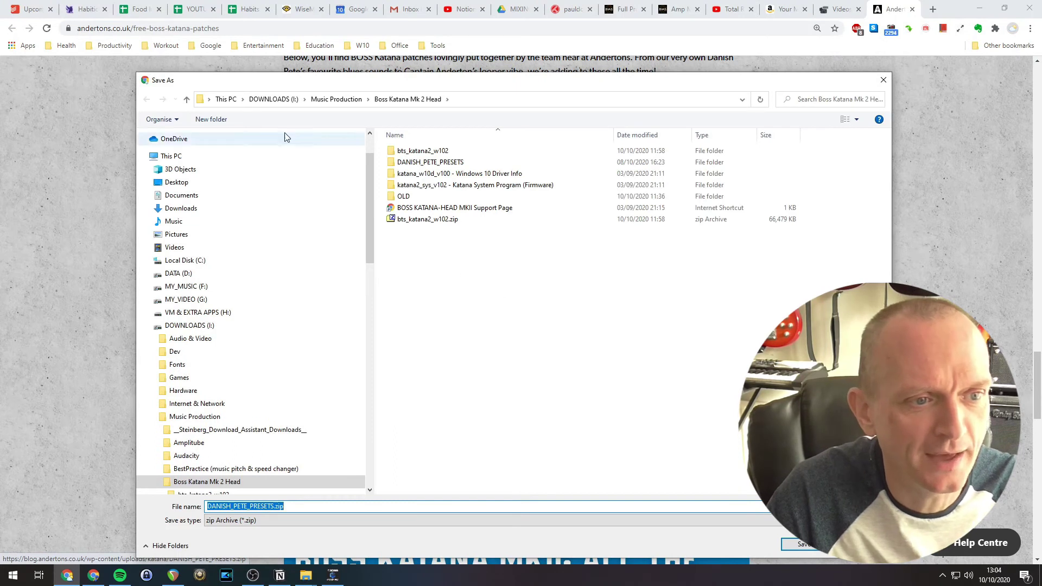
left_click(265, 99)
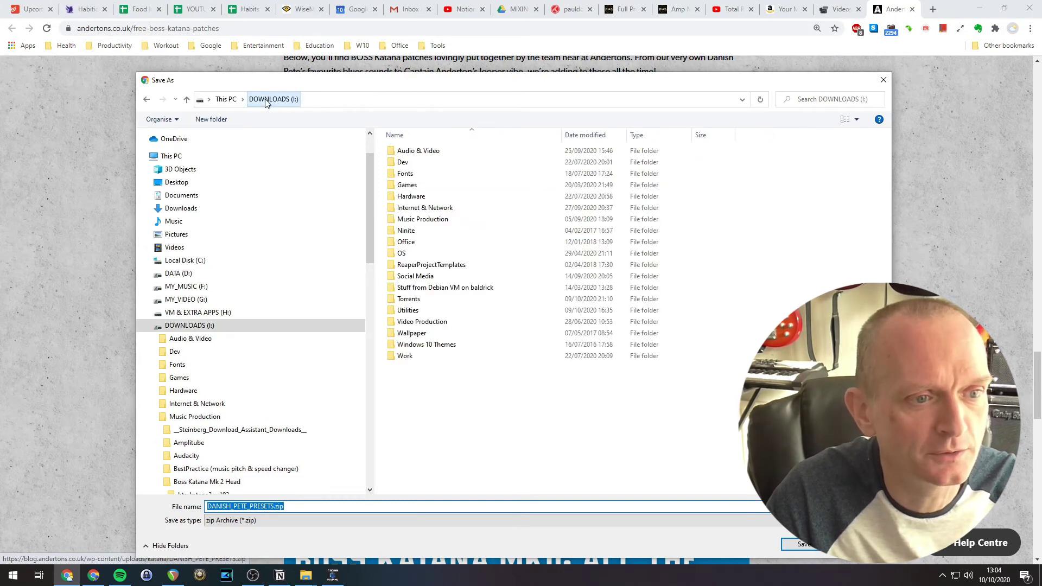
left_click(226, 99)
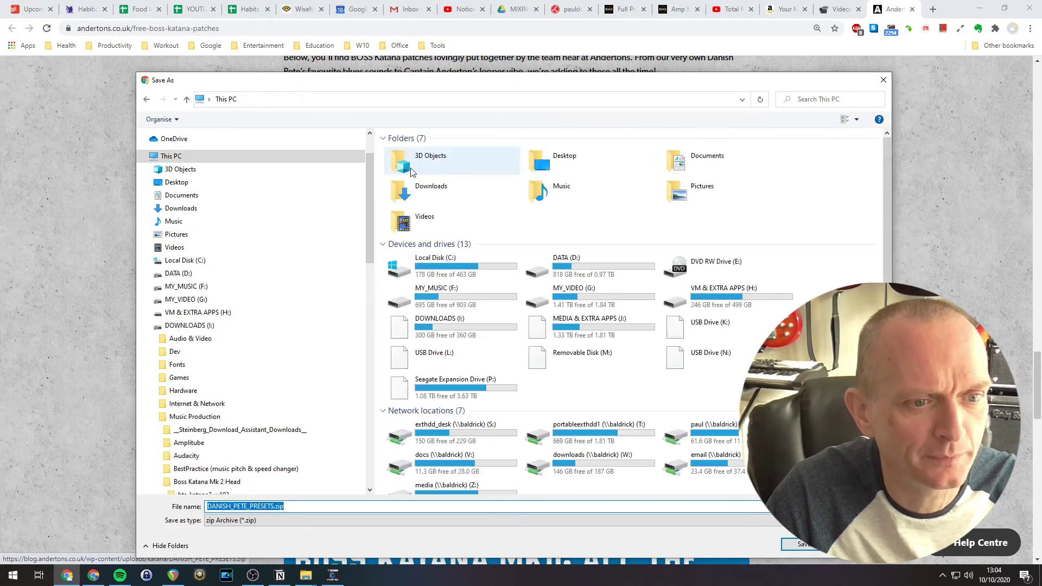
double_click(549, 268)
scroll(543, 326, "down", 2)
double_click(407, 455)
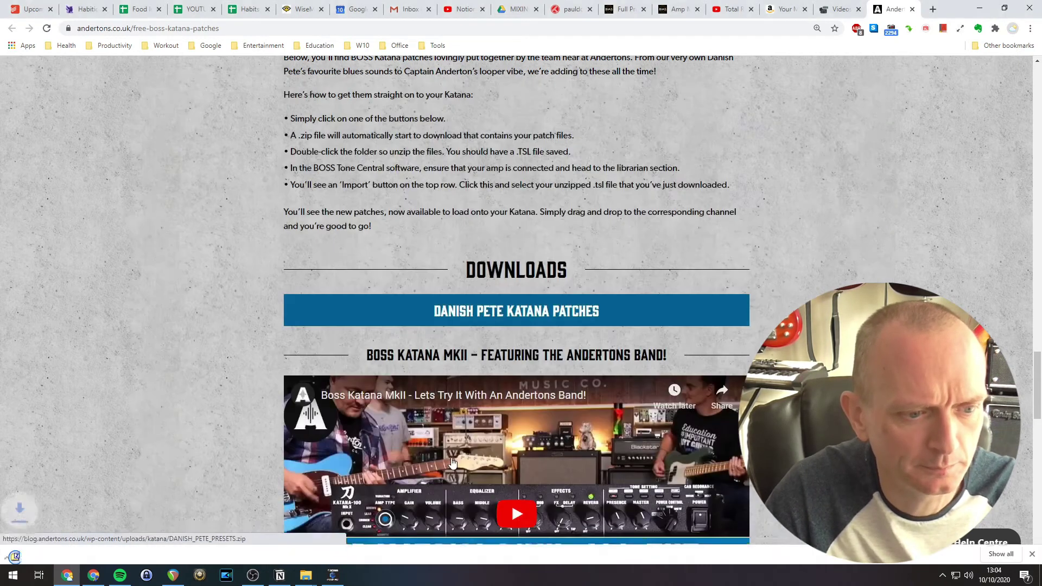
left_click(802, 545)
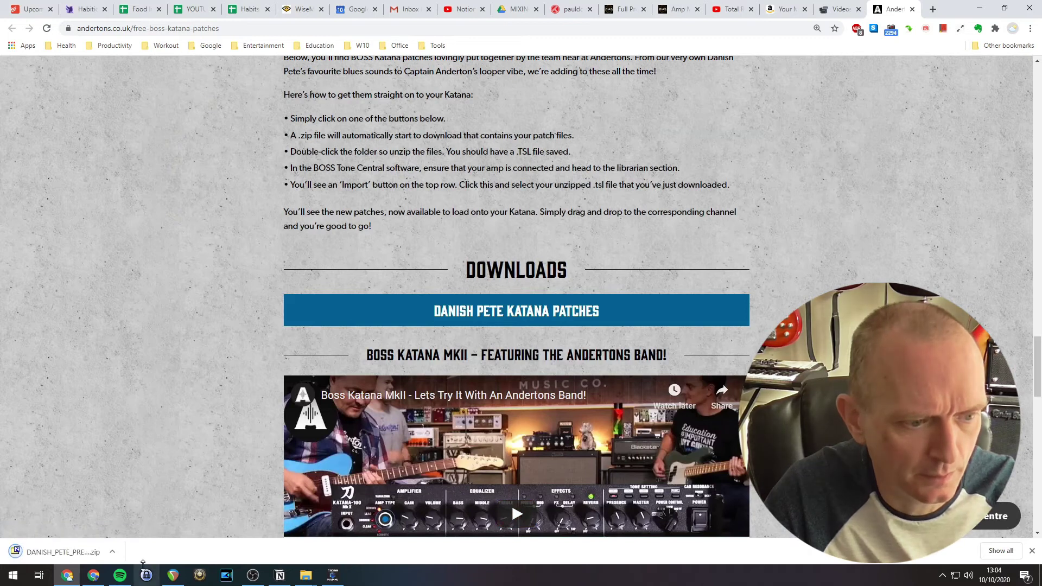
Step: Open the Temp folder on DATA (D:) in File Explorer
key("super+e")
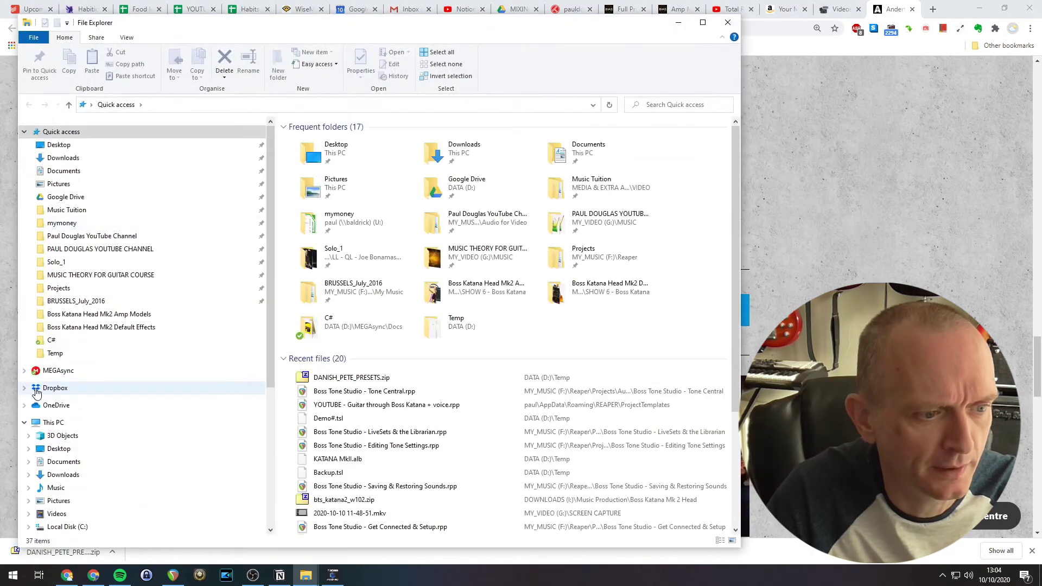
scroll(74, 477, "down", 2)
left_click(75, 480)
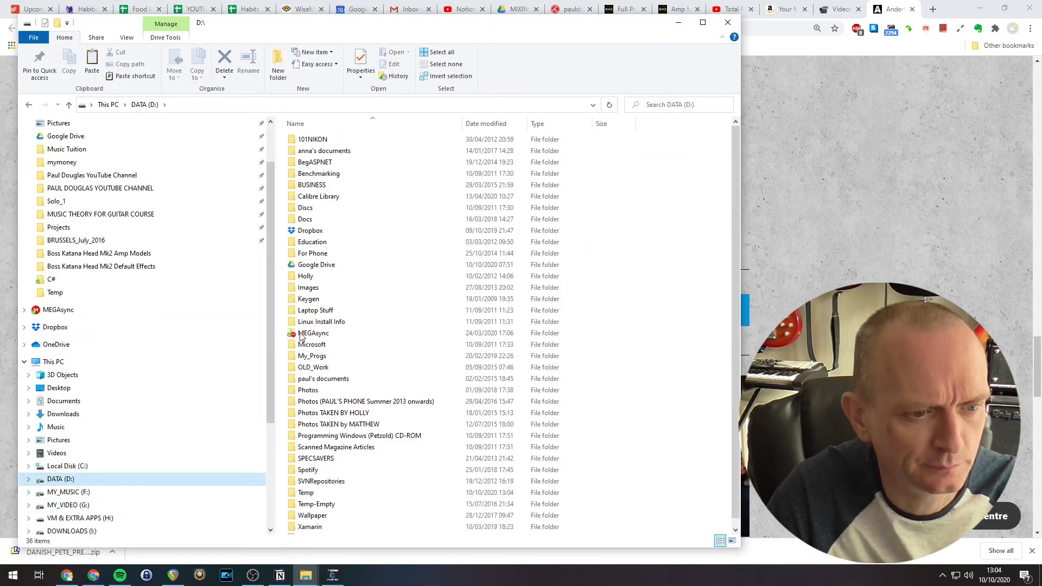
scroll(310, 513, "down", 2)
left_click(311, 483)
double_click(310, 483)
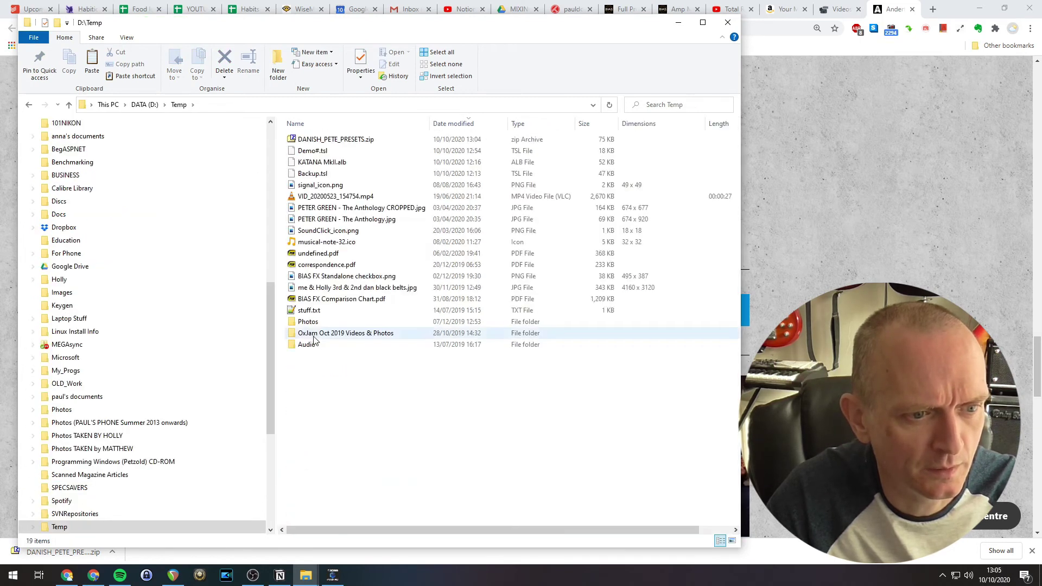
Step: Extract DANISH_PETE_PRESETS.zip into D:\Temp with 7-Zip and return to BOSS Tone Studio
double_click(333, 140)
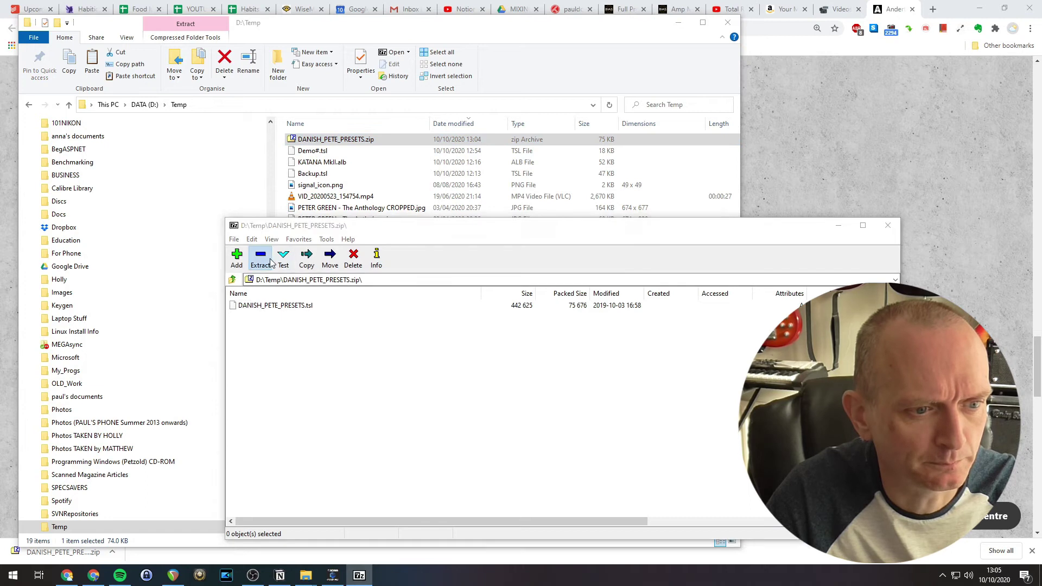
left_click(259, 257)
left_click(564, 348)
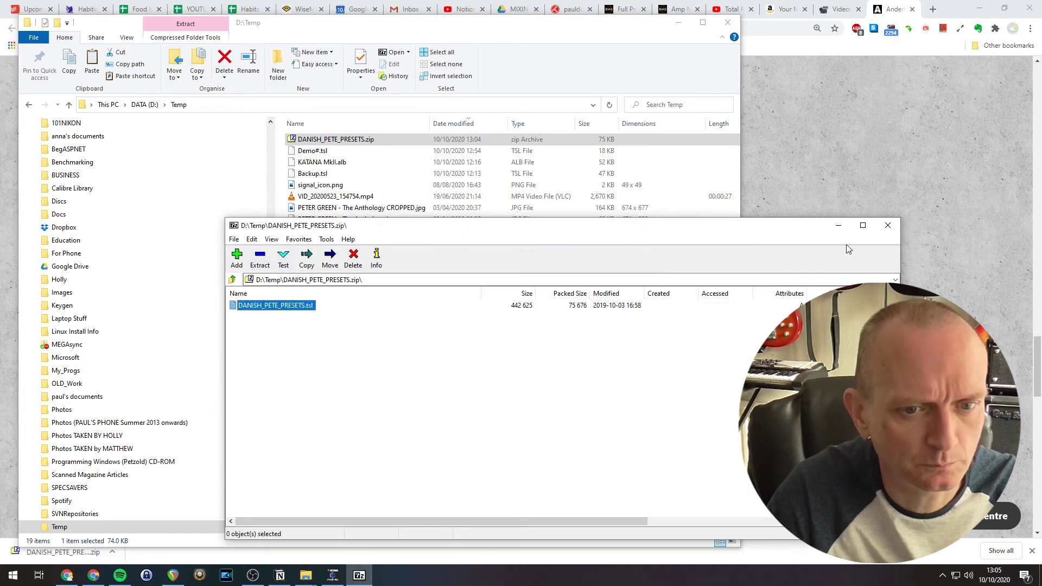
left_click(896, 224)
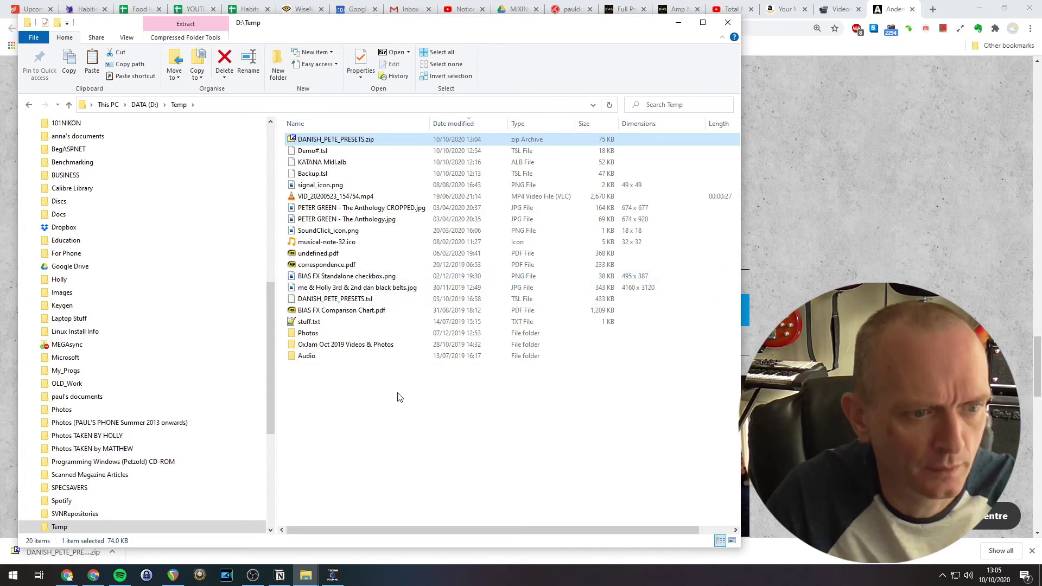
key("alt+Tab")
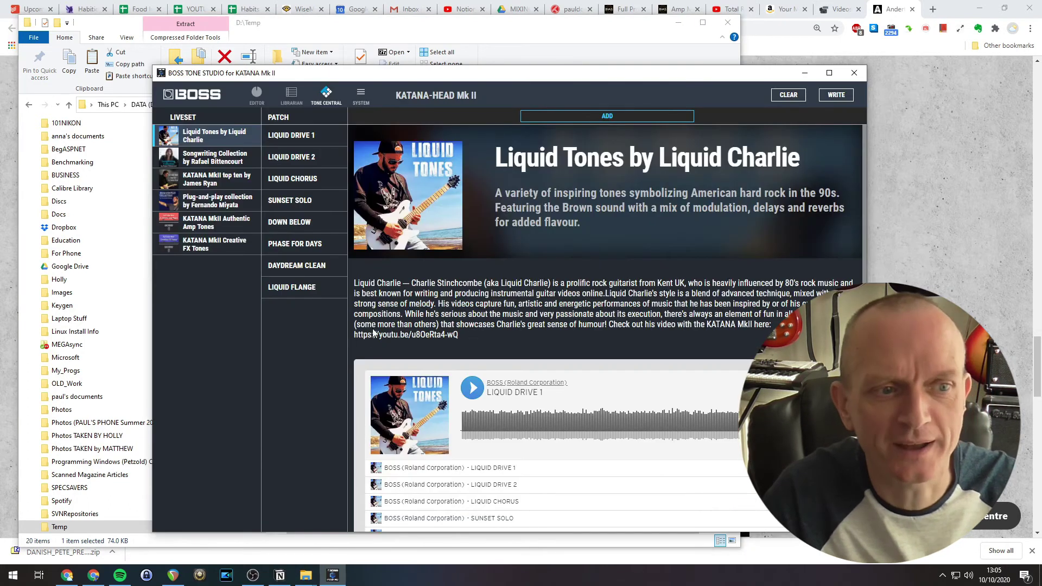
Step: Import D:\Temp\DANISH_PETE_PRESETS.tsl into the Librarian, adding its 11 patches CLEAN DANE through AMBIENT DANE
left_click(288, 98)
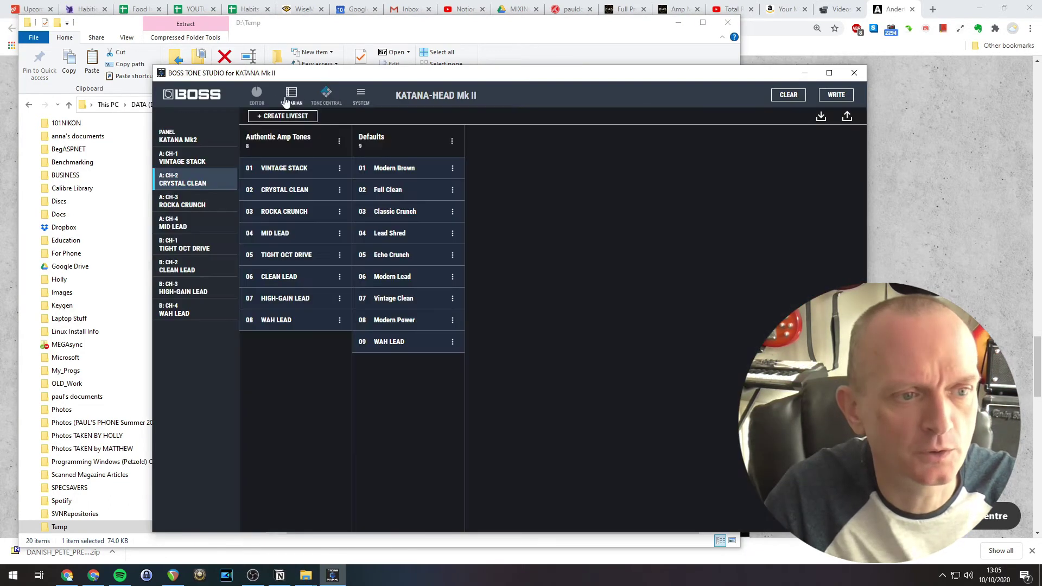
left_click(822, 118)
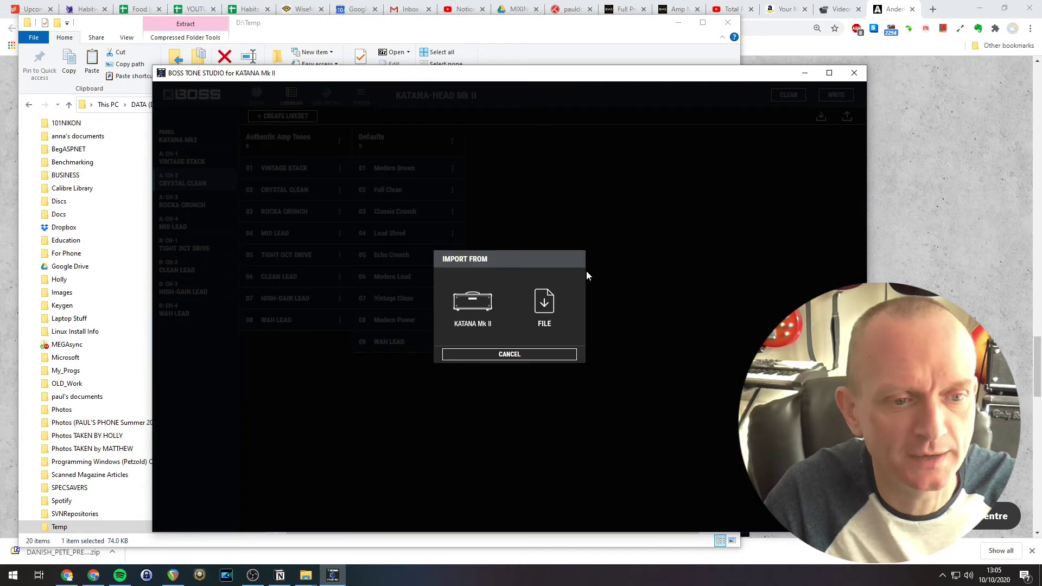
left_click(542, 308)
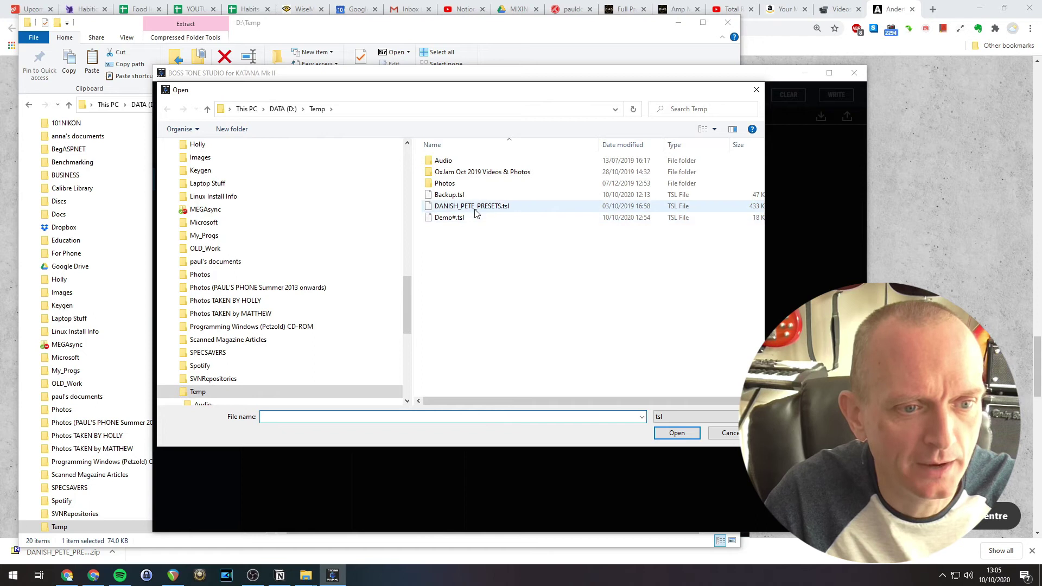
left_click(508, 206)
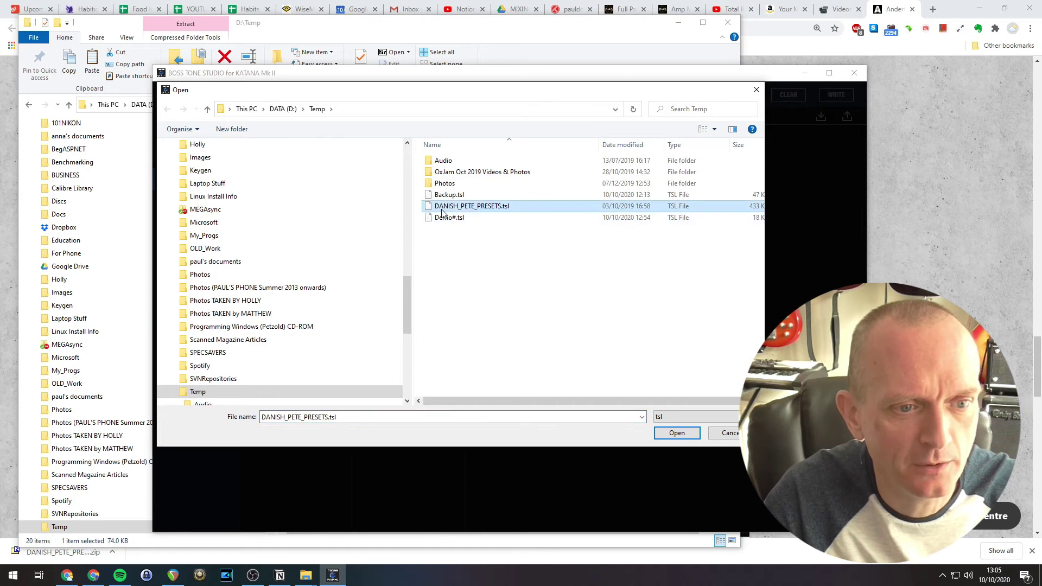
left_click(676, 433)
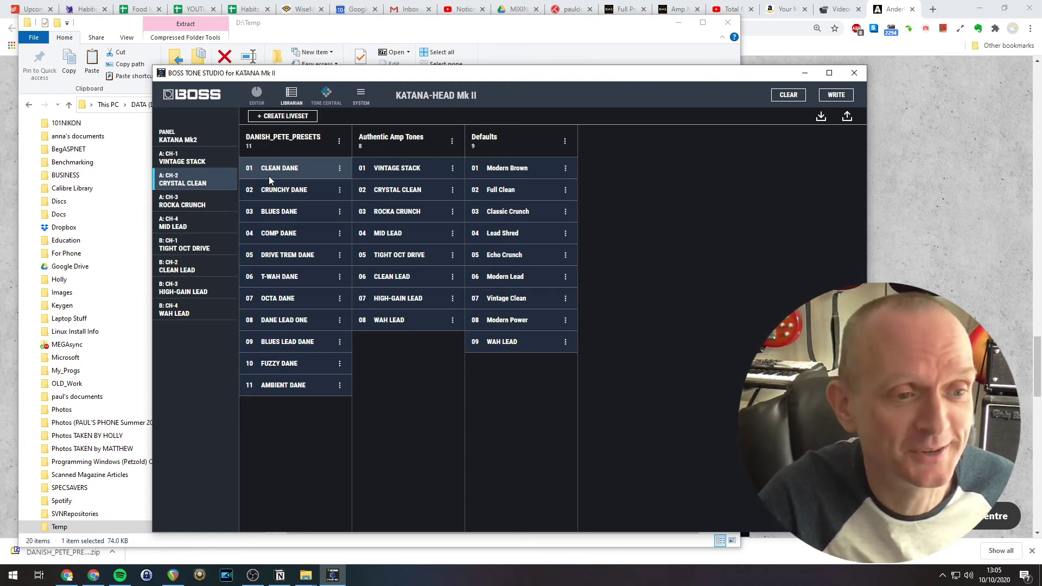
left_click(269, 176)
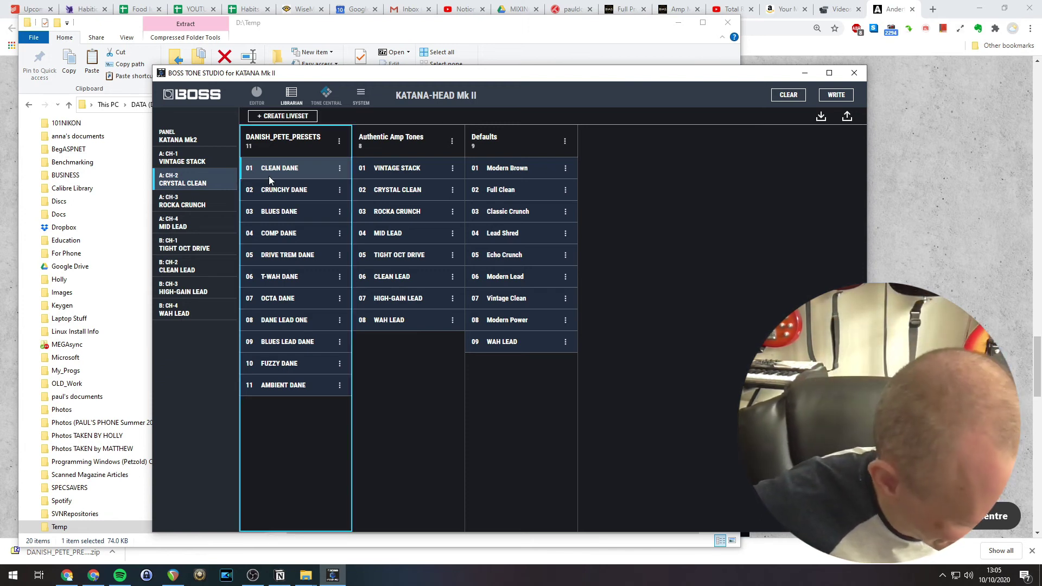